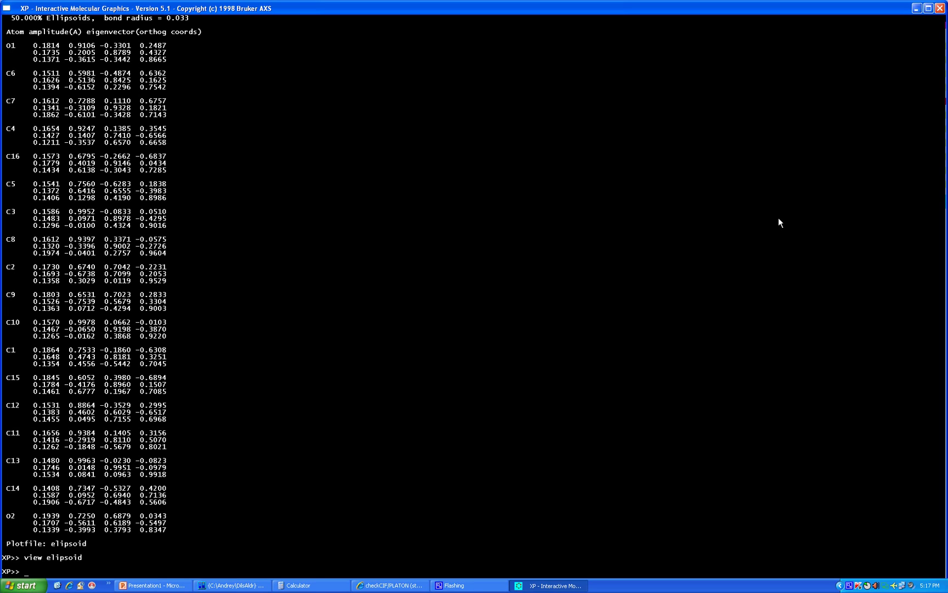
# Draw the ballstick plot to a black/white Adobe Postscript file named ballstick
pyautogui.write('draw')
pyautogui.press('pageup')
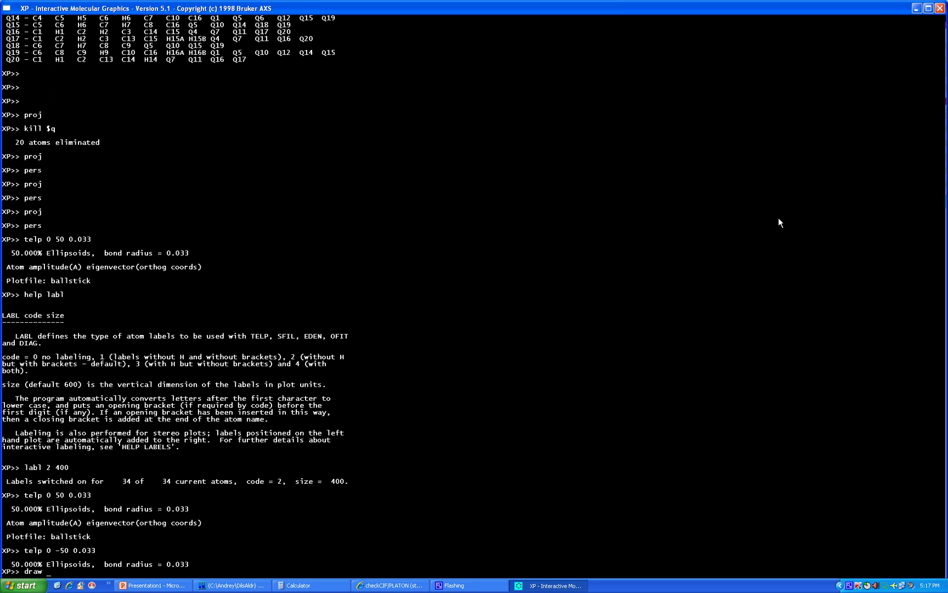
pyautogui.write('ballstick')
pyautogui.press('Return')
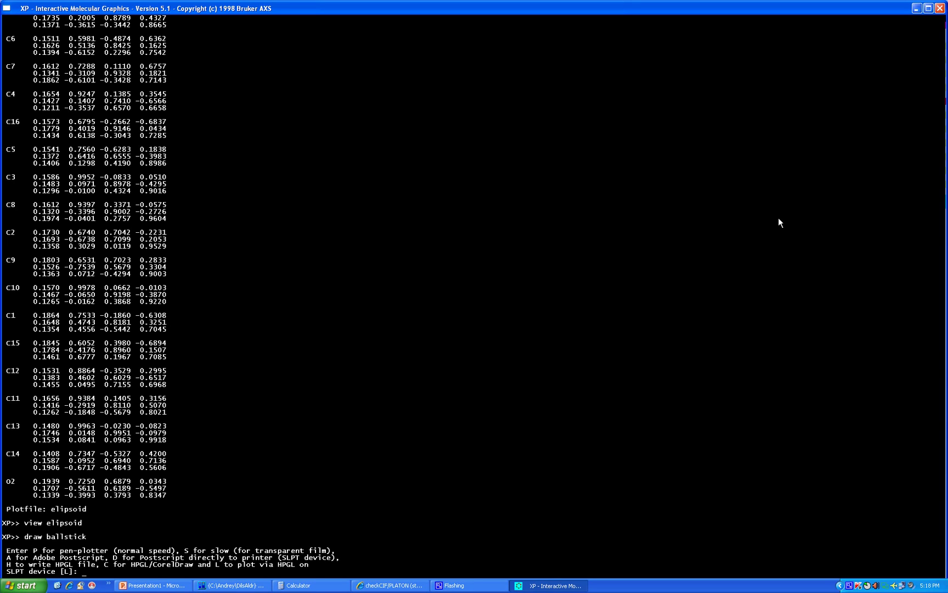
pyautogui.write('a')
pyautogui.press('Return')
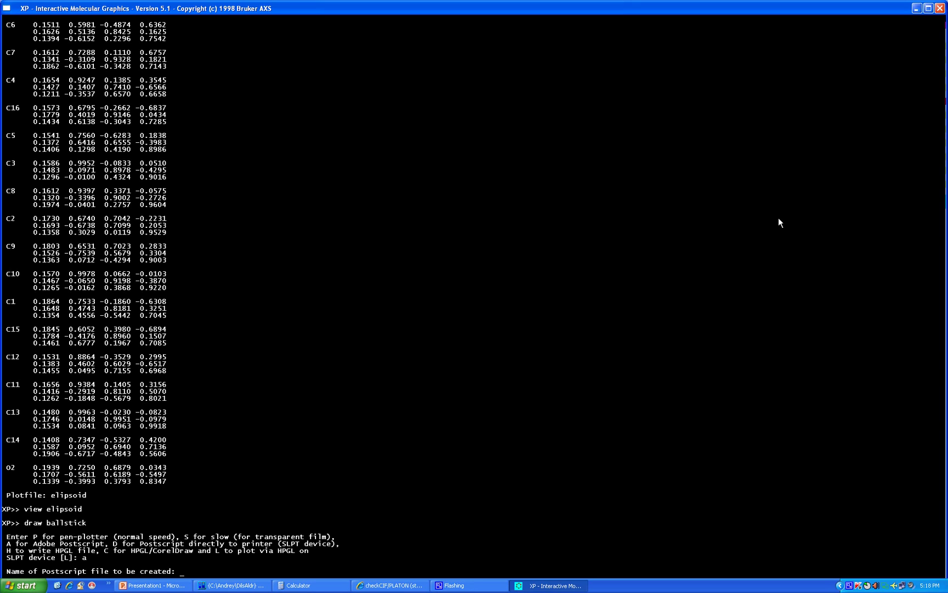
pyautogui.write('ballstick')
pyautogui.press('Return')
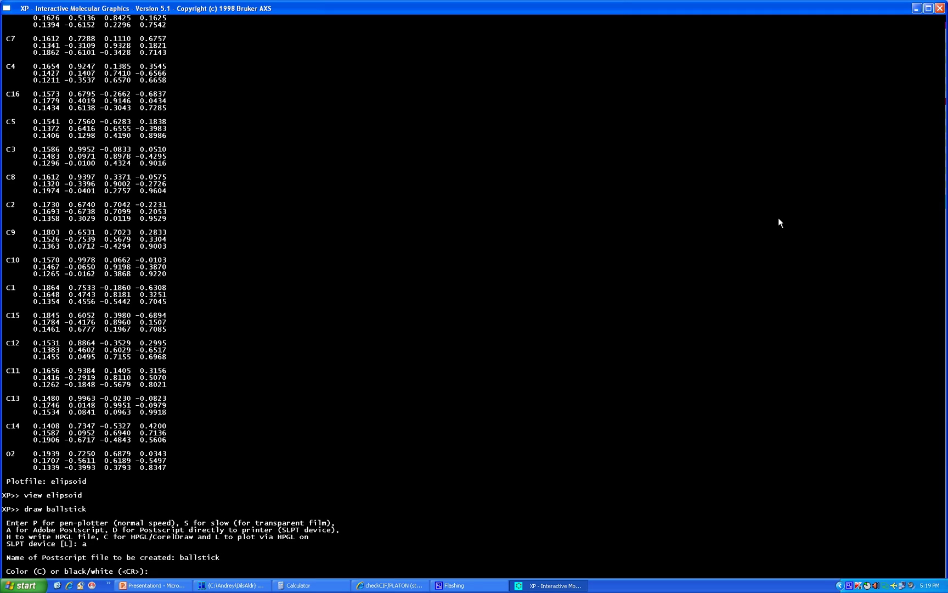
pyautogui.press('Return')
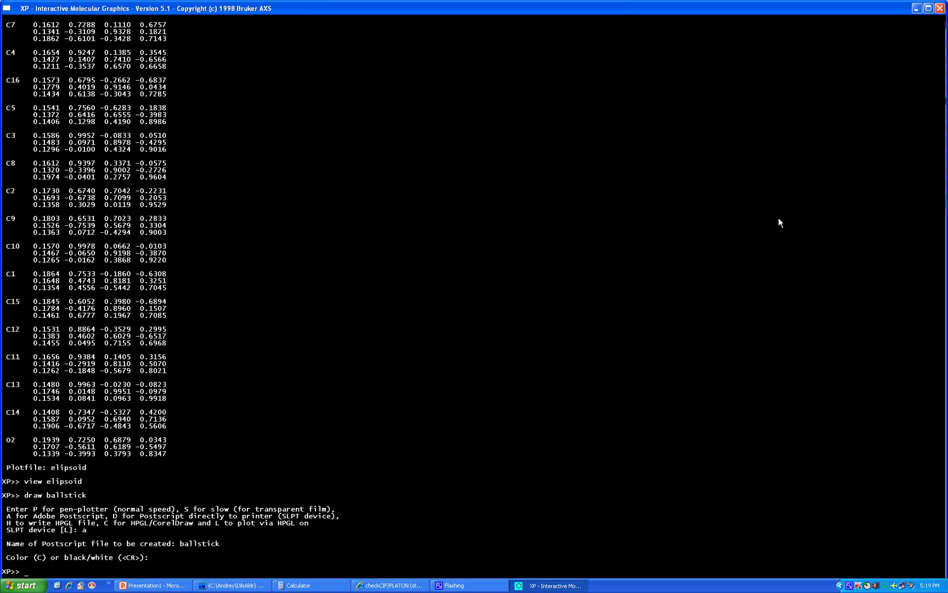
# Draw the elipsoid plot to a color Adobe Postscript file named elipsoid, and quit XP
pyautogui.write('draw elipsoid')
pyautogui.press('Return')
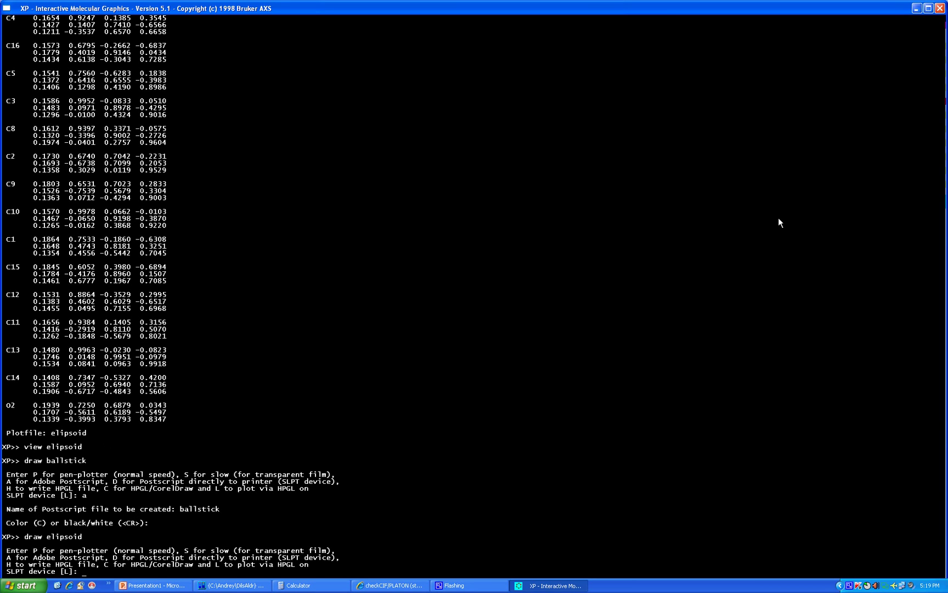
pyautogui.write('a')
pyautogui.press('Return')
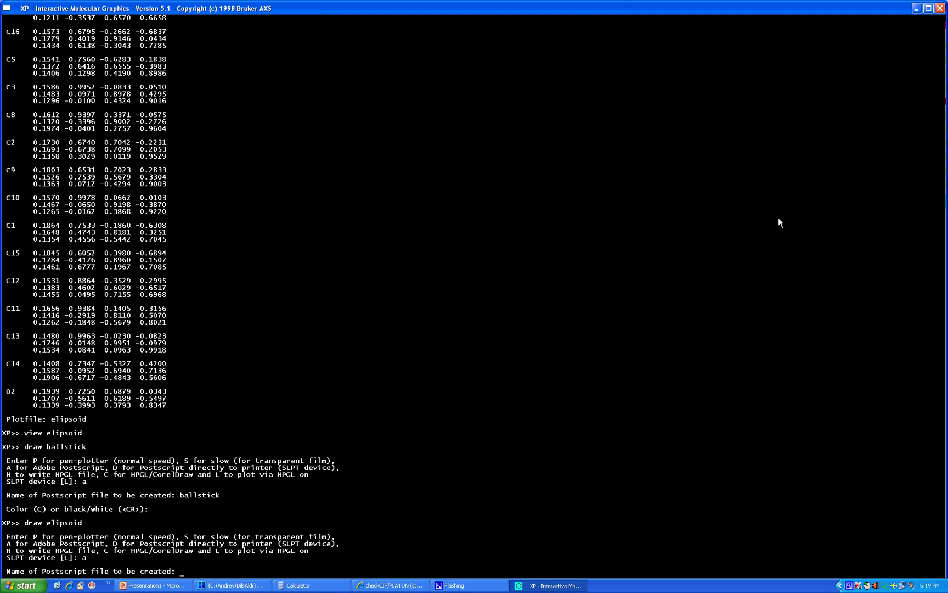
pyautogui.write('elipsoid')
pyautogui.press('Return')
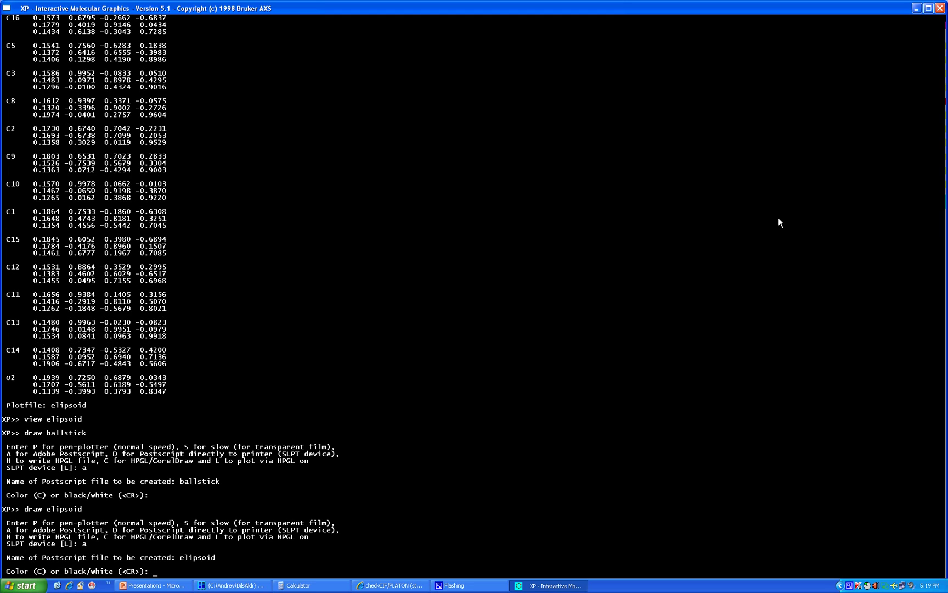
pyautogui.write('c')
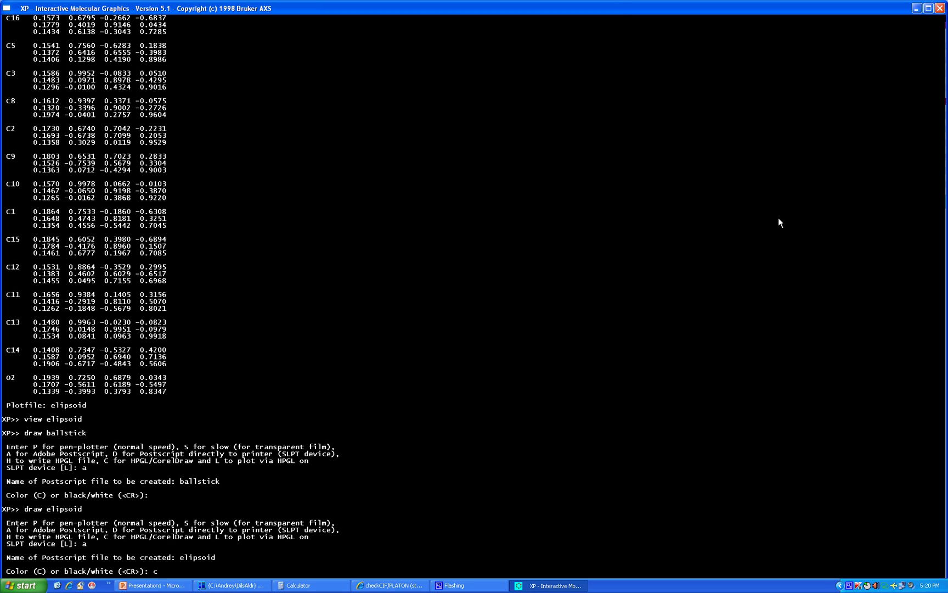
pyautogui.press('Return')
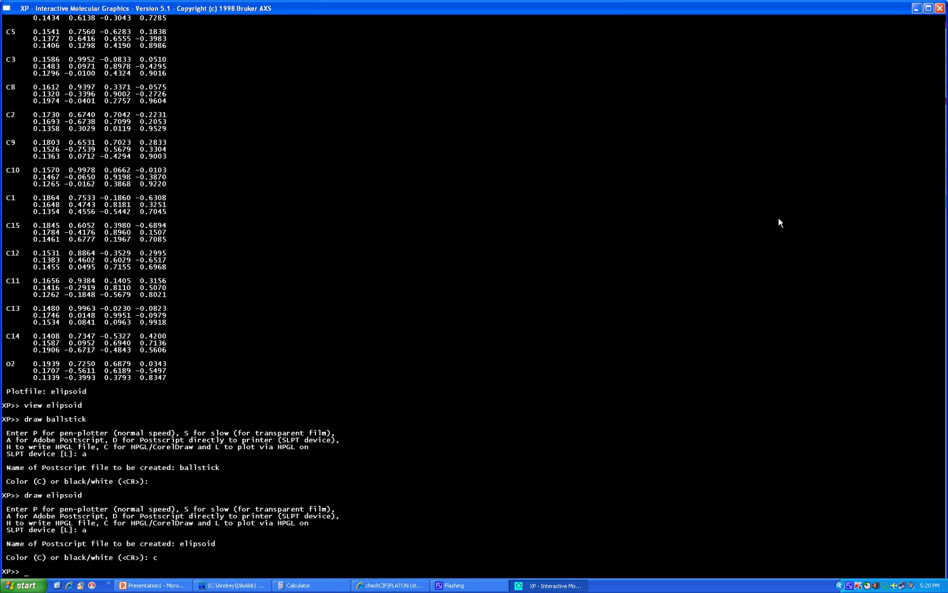
pyautogui.write('quit')
pyautogui.press('Return')
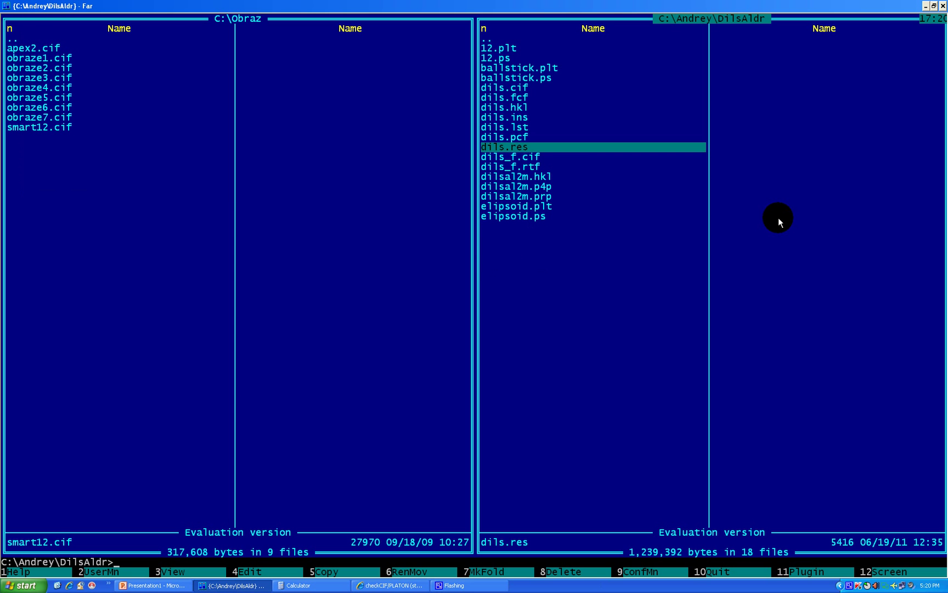
# Open ballstick.ps from the DilsAldr folder in GSview and dismiss the registration notice
pyautogui.press('Up')
pyautogui.press('Up')
pyautogui.press('Up')
pyautogui.press('Up')
pyautogui.press('Up')
pyautogui.press('Up')
pyautogui.press('Up')
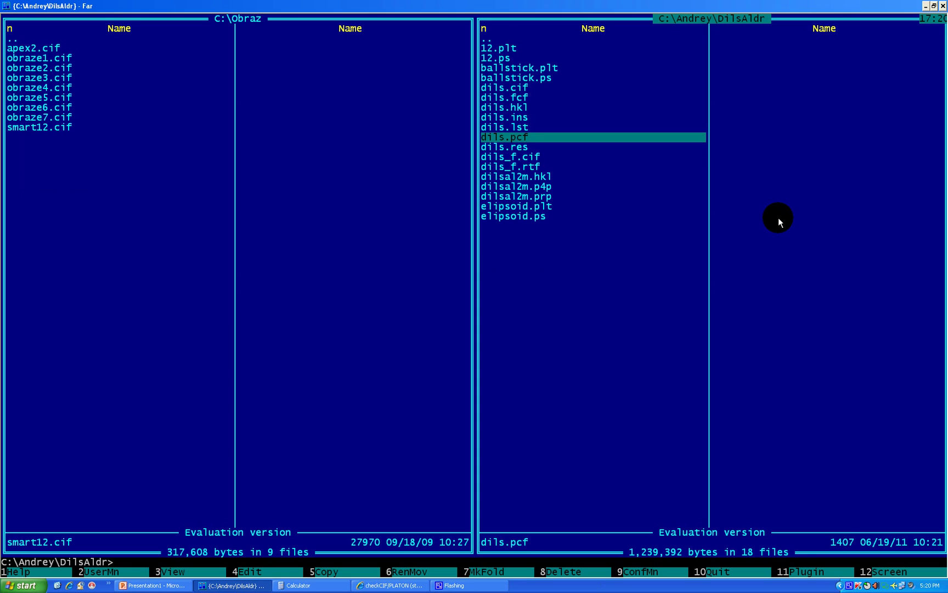
pyautogui.press('Up')
pyautogui.press('Down')
pyautogui.press('Down')
pyautogui.press('Down')
pyautogui.press('Down')
pyautogui.press('Down')
pyautogui.press('Down')
pyautogui.press('Down')
pyautogui.press('Down')
pyautogui.press('Down')
pyautogui.press('Down')
pyautogui.press('Down')
pyautogui.press('Down')
pyautogui.press('Down')
pyautogui.press('Down')
pyautogui.press('Down')
pyautogui.press('Up')
pyautogui.press('Up')
pyautogui.press('Up')
pyautogui.press('Up')
pyautogui.press('Up')
pyautogui.press('Up')
pyautogui.press('Up')
pyautogui.press('Up')
pyautogui.press('Up')
pyautogui.press('Up')
pyautogui.press('Up')
pyautogui.press('Up')
pyautogui.press('Up')
pyautogui.press('Up')
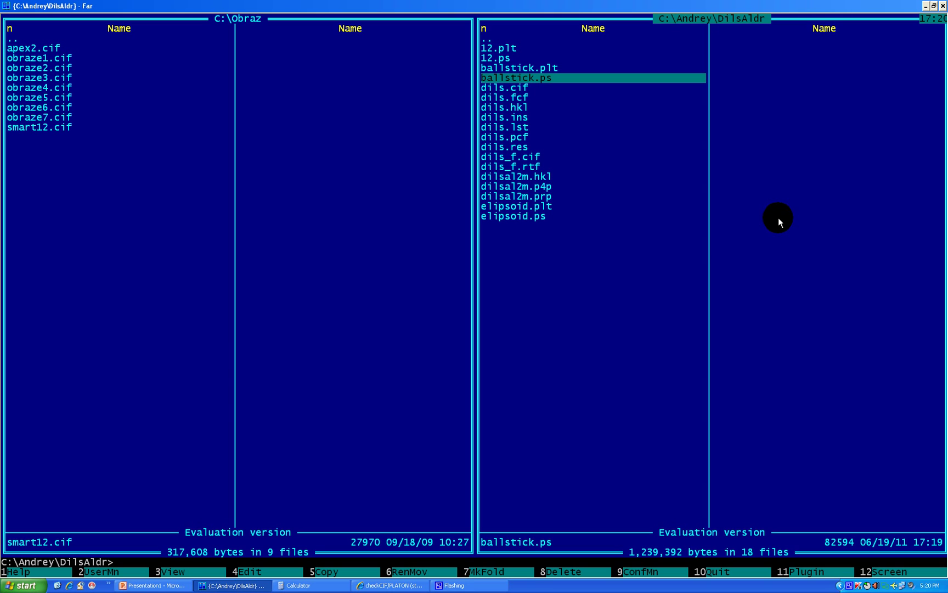
pyautogui.press('Return')
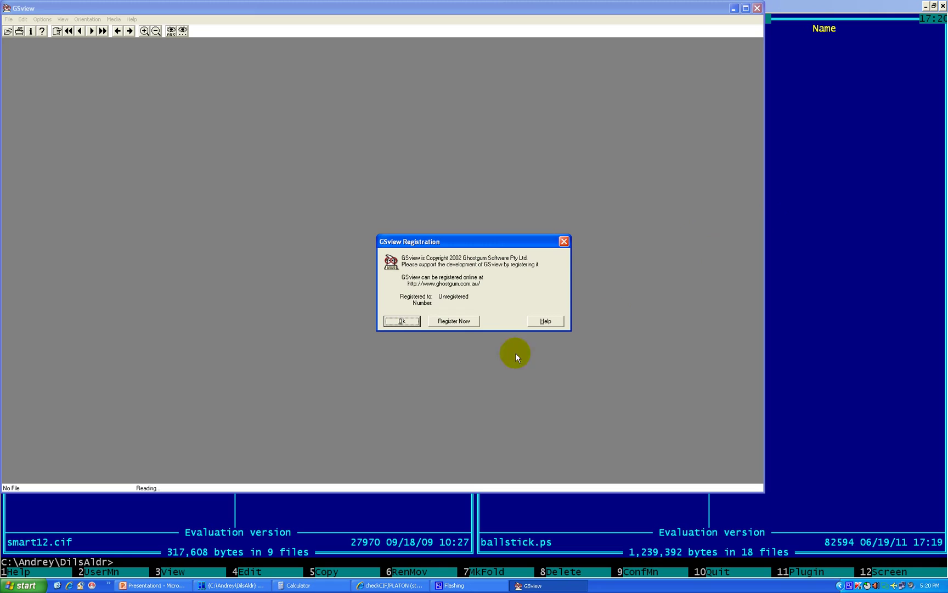
pyautogui.click(402, 322)
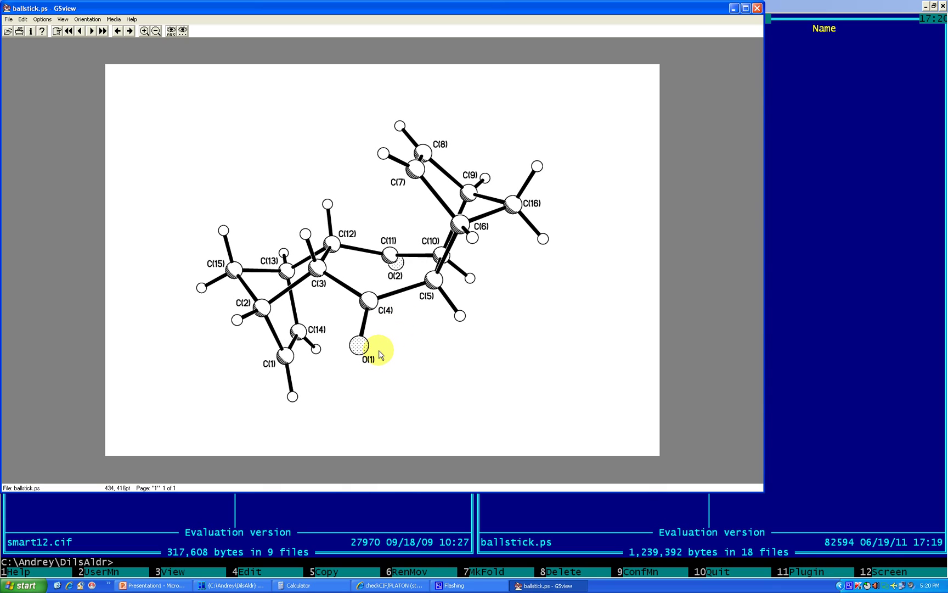
# Start converting ballstick.ps with the png256 device at a resolution of 300 for page 1
pyautogui.click(9, 20)
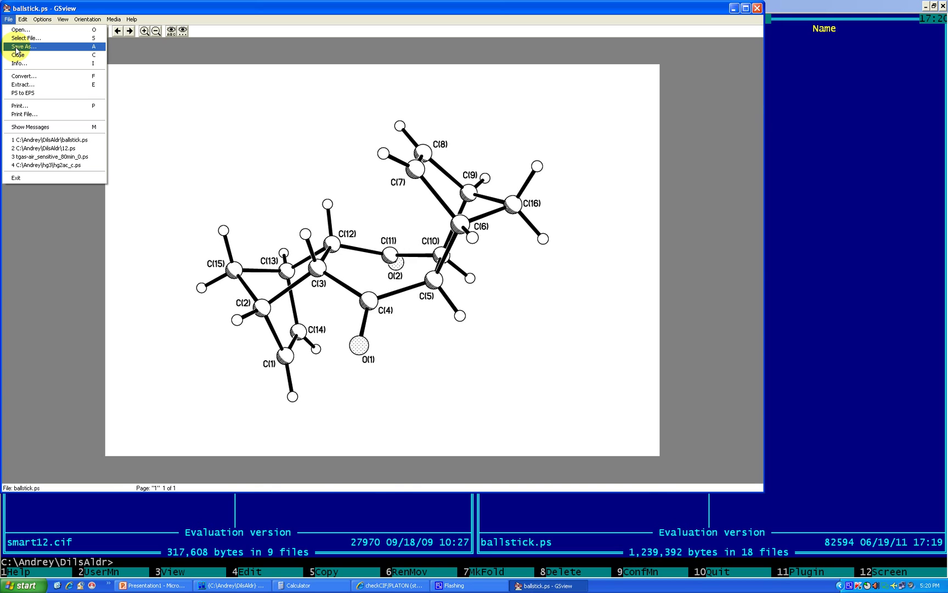
pyautogui.click(22, 77)
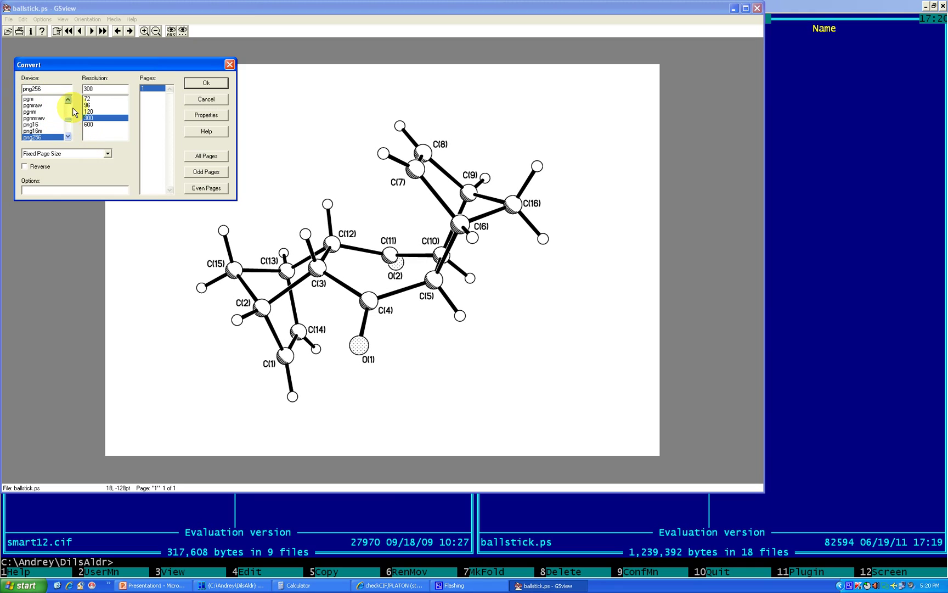
pyautogui.scroll(-2, 69, 124)
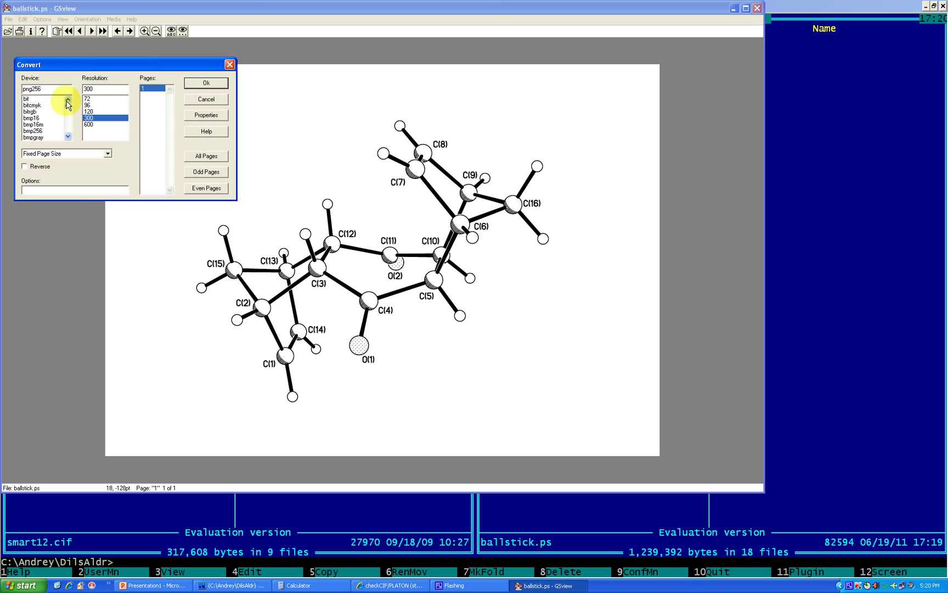
pyautogui.scroll(2, 68, 125)
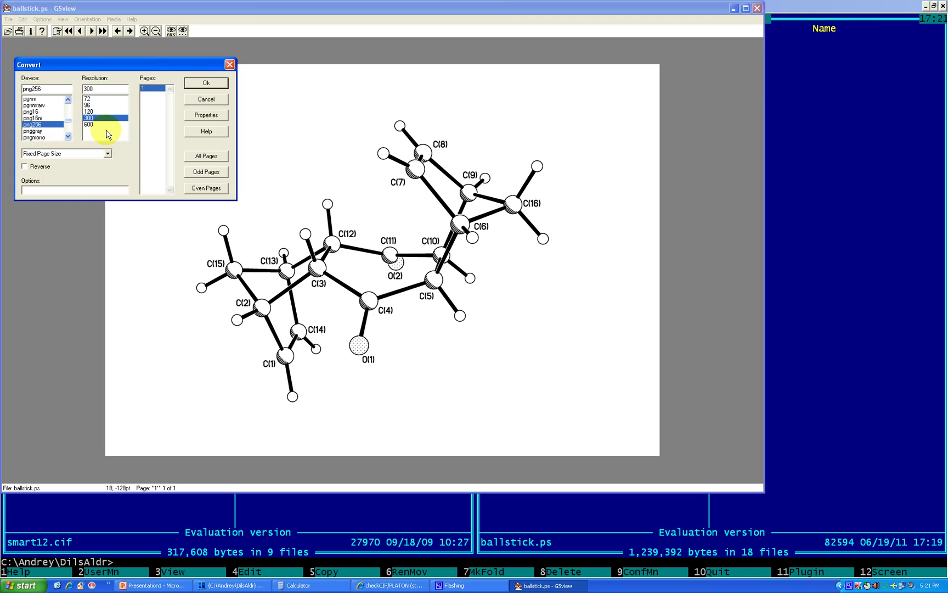
pyautogui.click(215, 83)
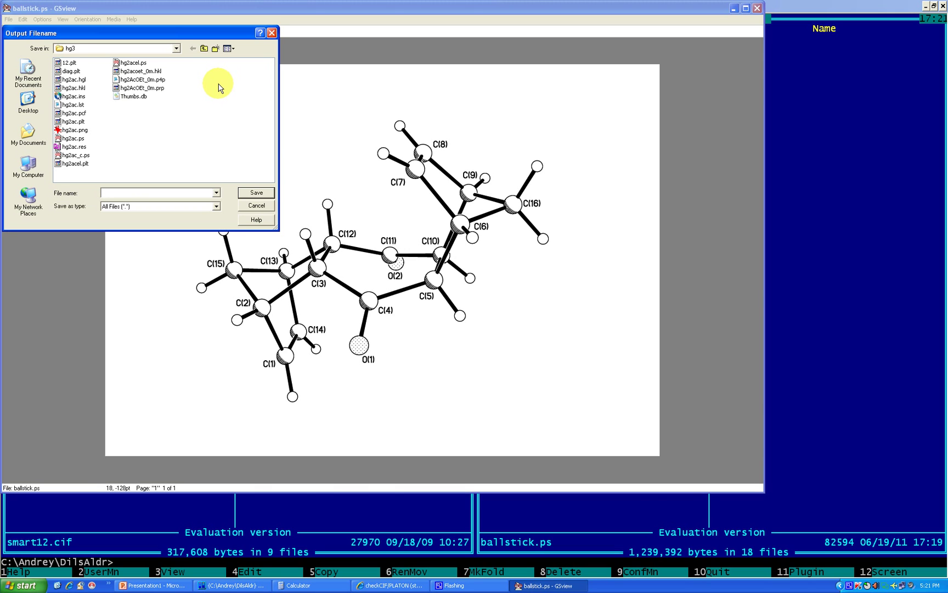
# Save the converted image as ballstick.png in the DilsAldr folder and close the viewer
pyautogui.click(176, 48)
pyautogui.click(88, 92)
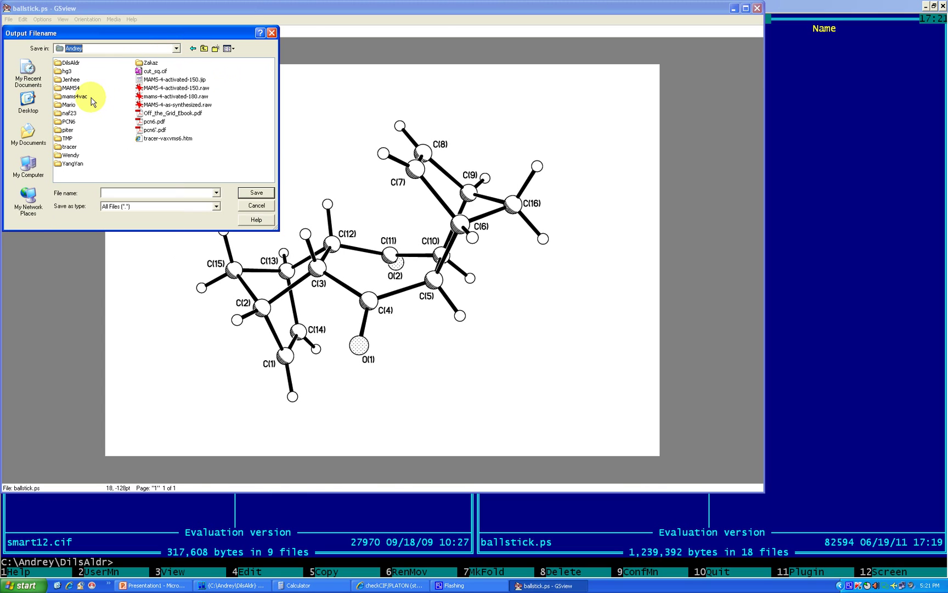
pyautogui.doubleClick(70, 63)
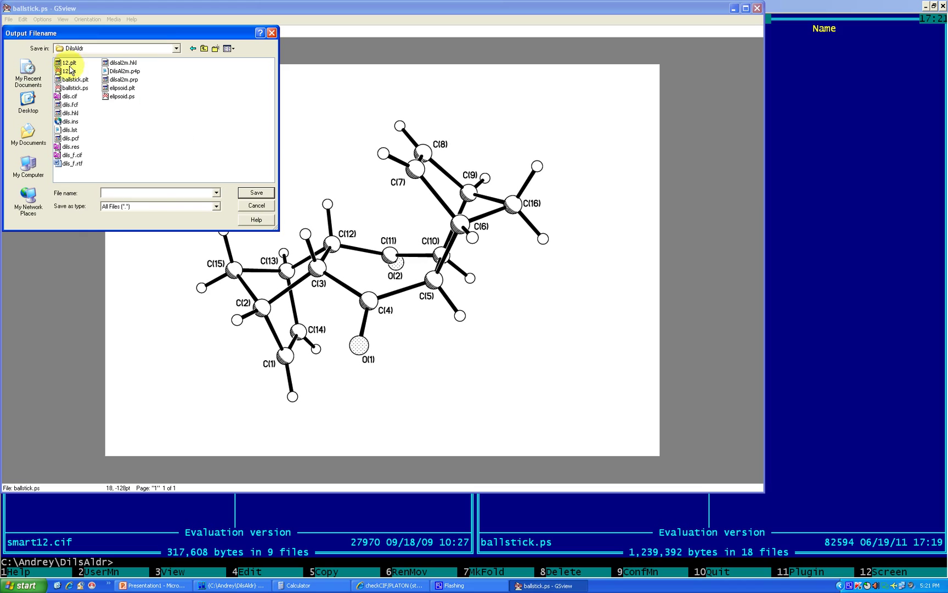
pyautogui.click(136, 194)
pyautogui.write('ballstick')
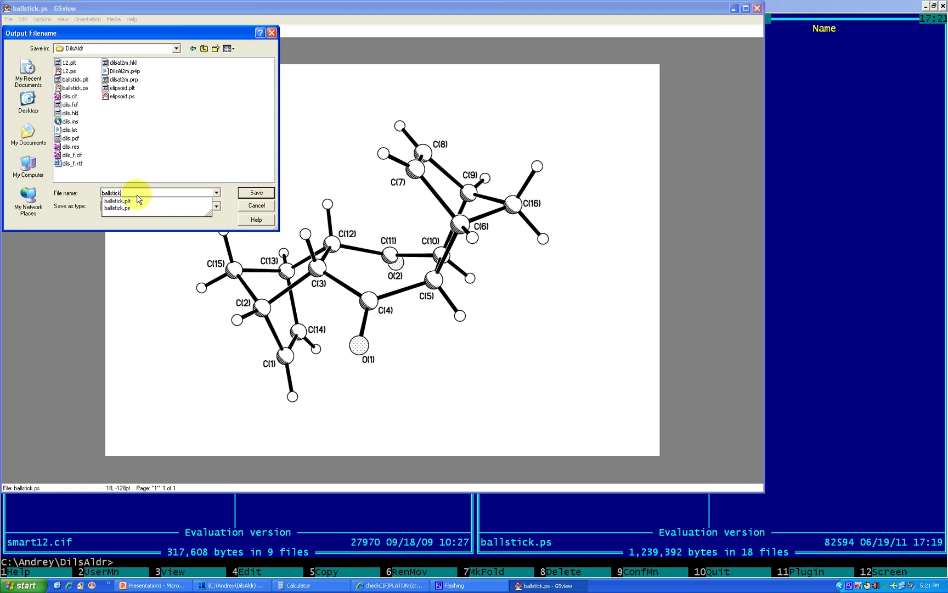
pyautogui.write('.png')
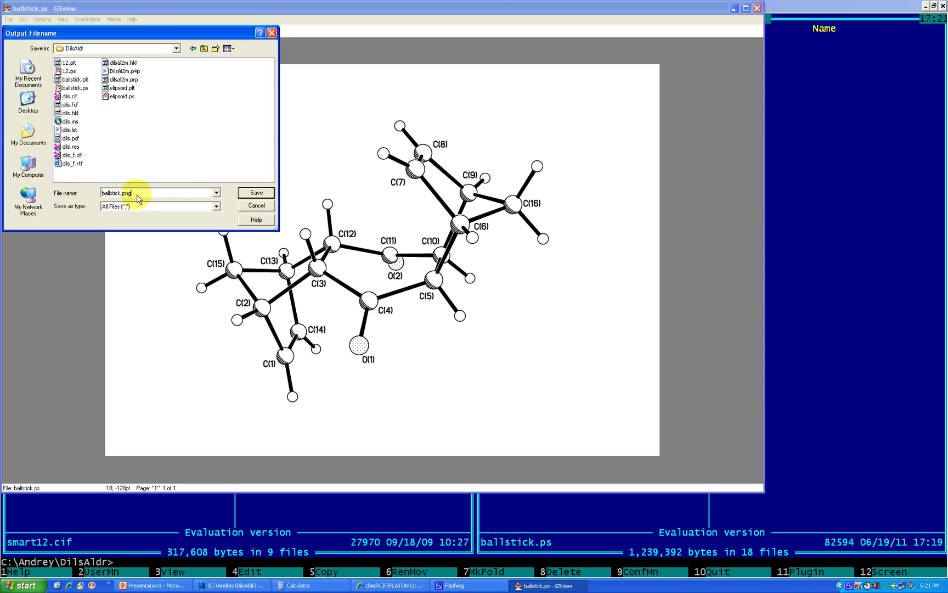
pyautogui.click(243, 196)
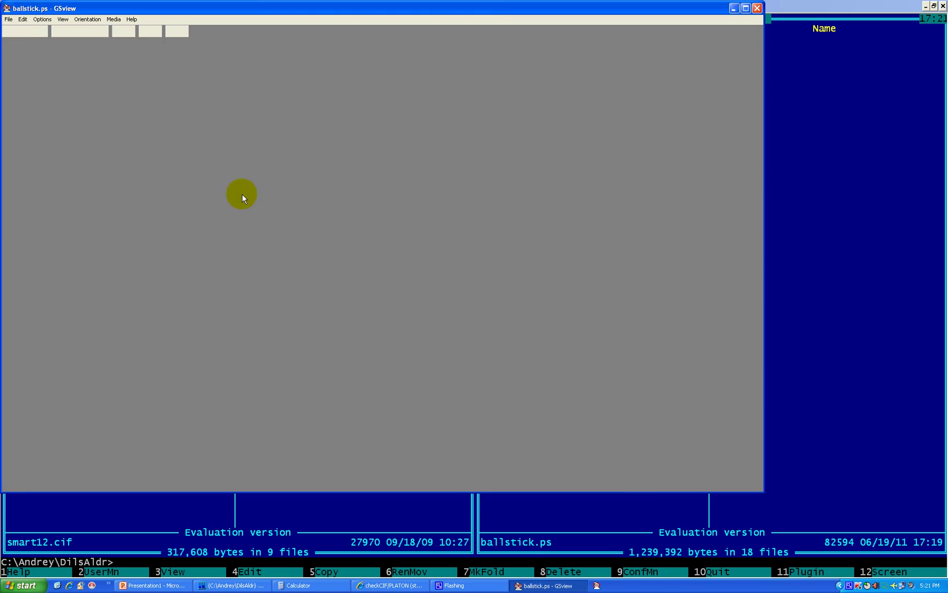
pyautogui.click(758, 8)
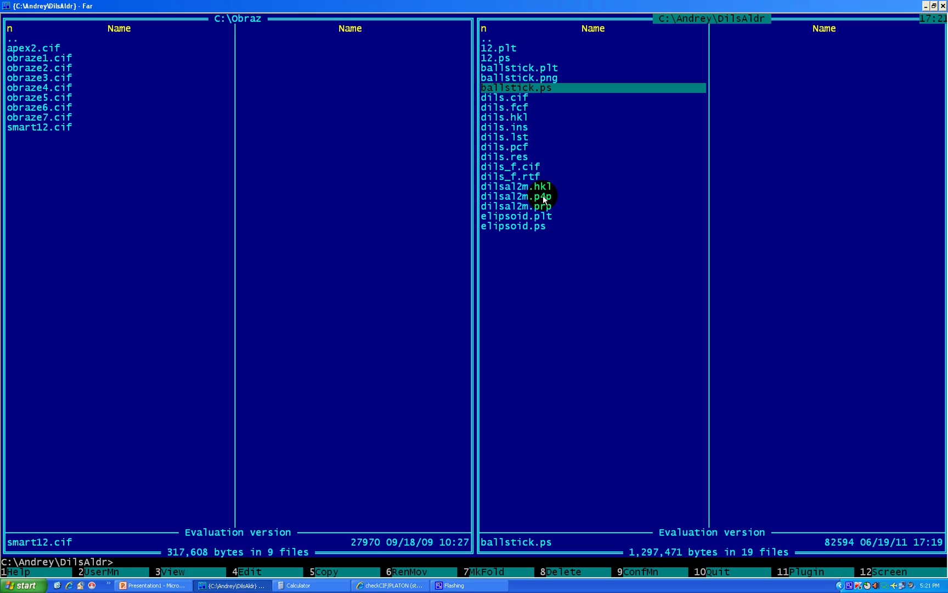
# Open elipsoid.ps from the DilsAldr folder in GSview and dismiss the registration notice
pyautogui.click(541, 226)
pyautogui.doubleClick(656, 234)
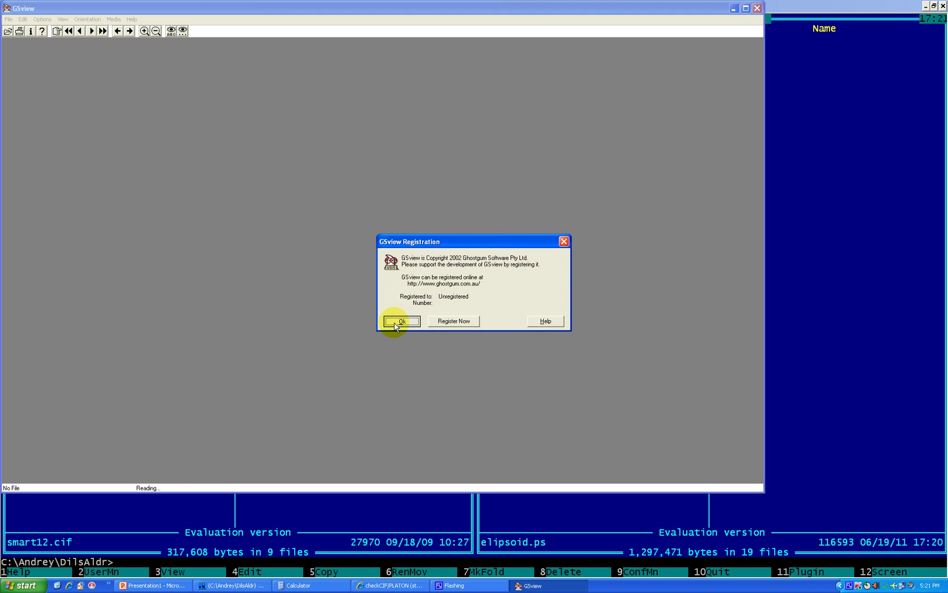
pyautogui.click(399, 321)
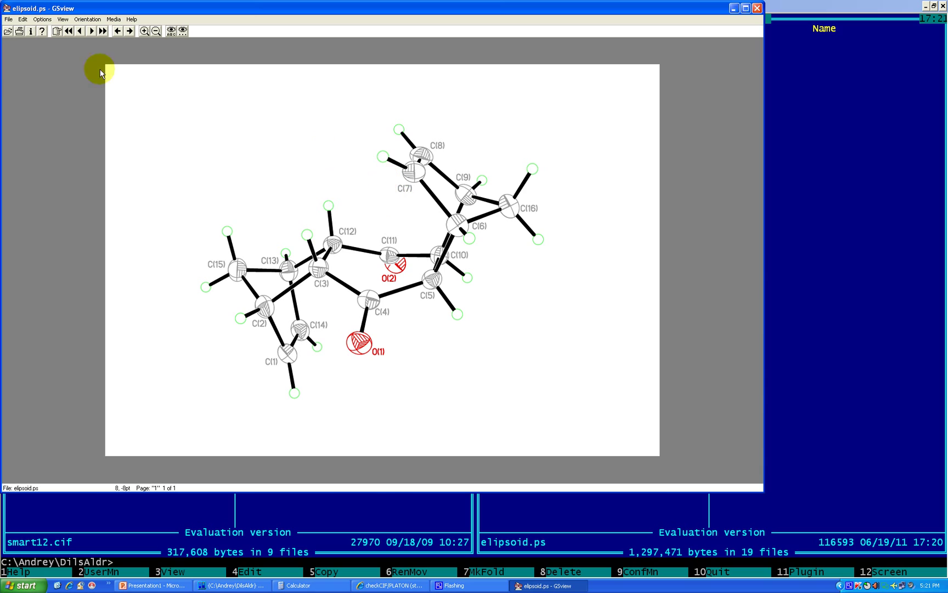
# Convert elipsoid.ps with the png256 device at resolution 300, save it as elipsoid.png in the DilsAldr folder, and close the viewer
pyautogui.click(8, 19)
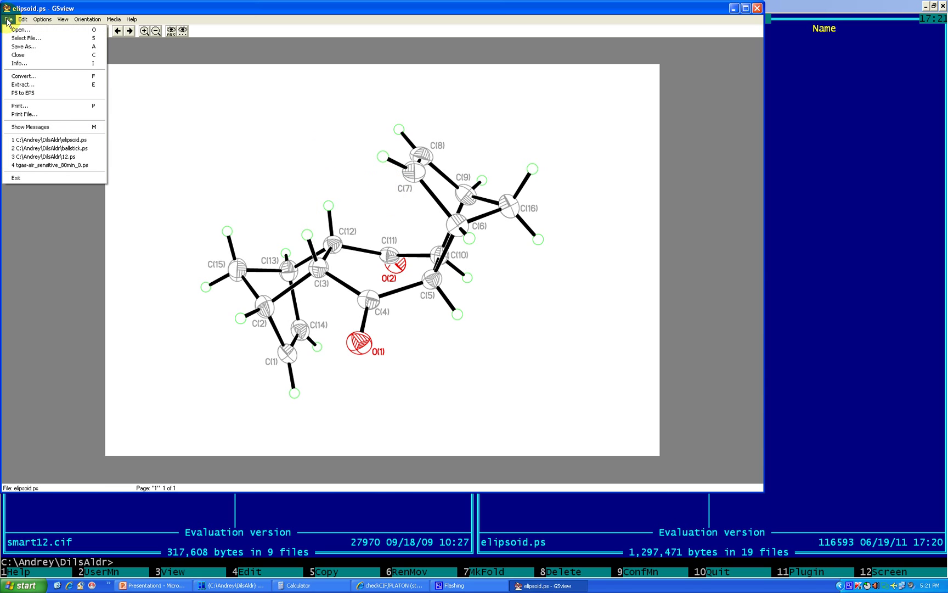
pyautogui.click(22, 76)
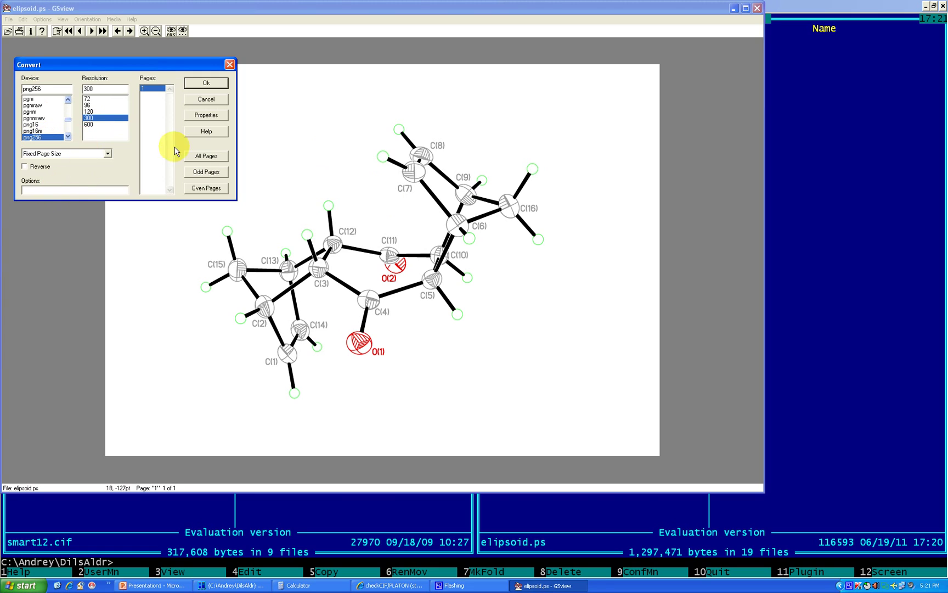
pyautogui.click(206, 84)
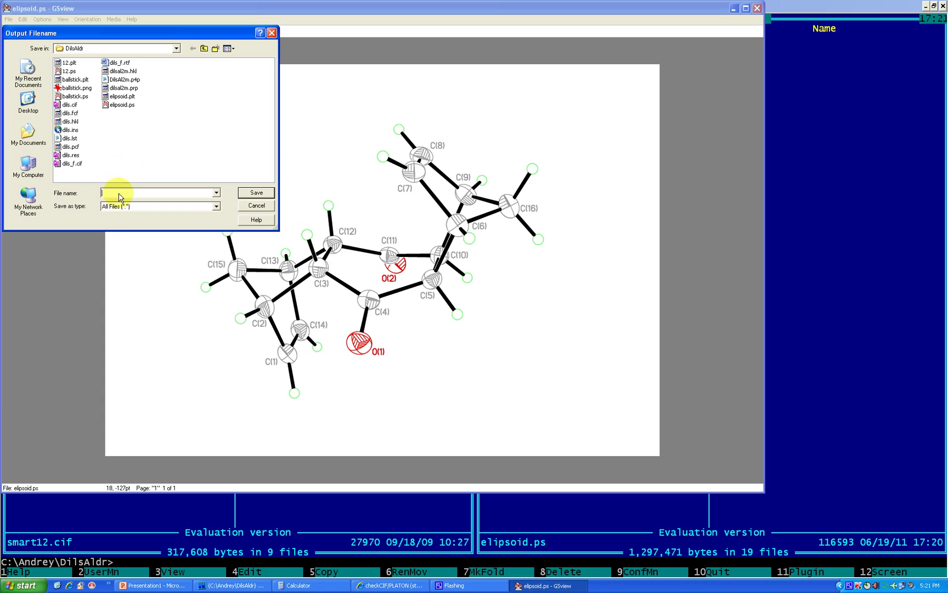
pyautogui.click(119, 105)
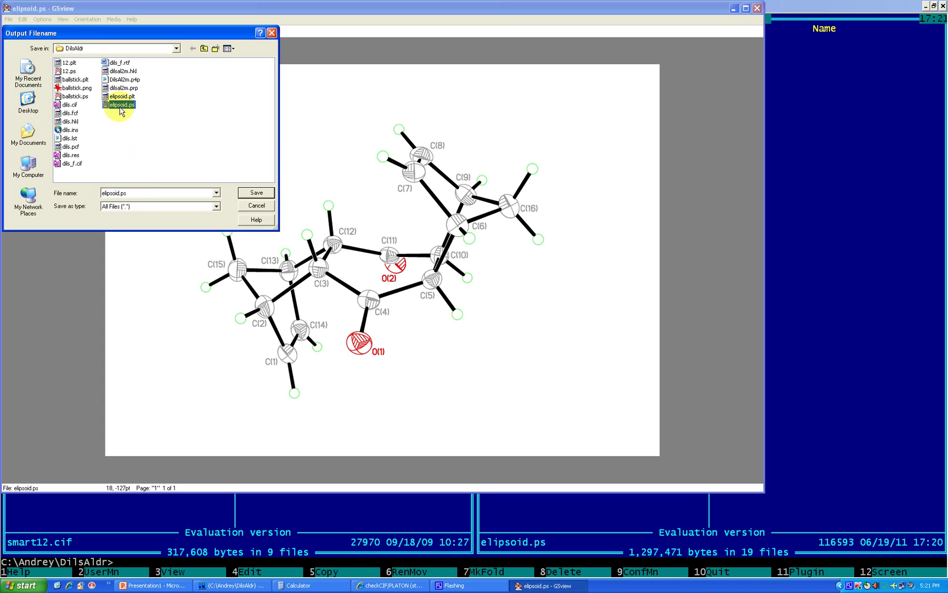
pyautogui.doubleClick(132, 193)
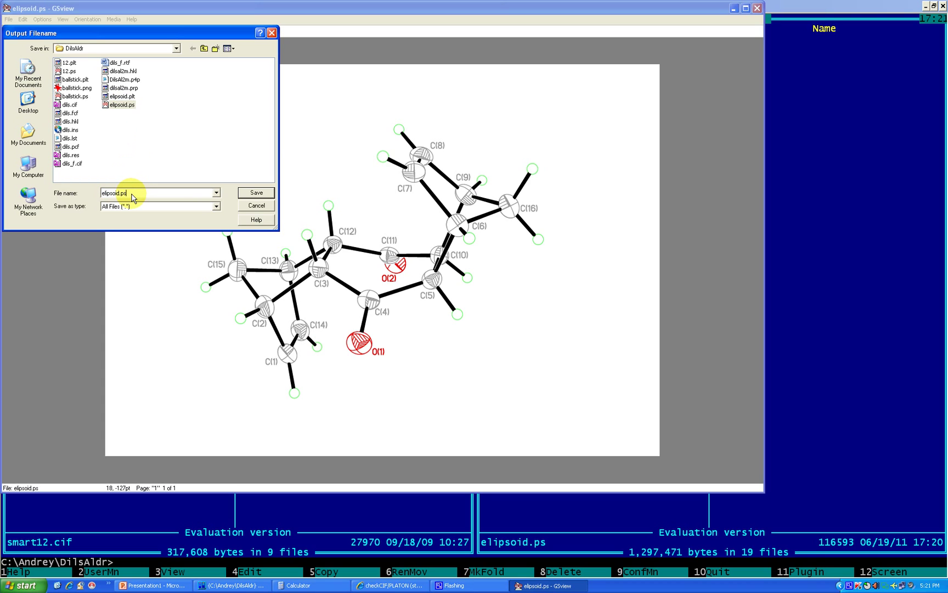
pyautogui.press('BackSpace')
pyautogui.write('r')
pyautogui.write('g')
pyautogui.click(256, 193)
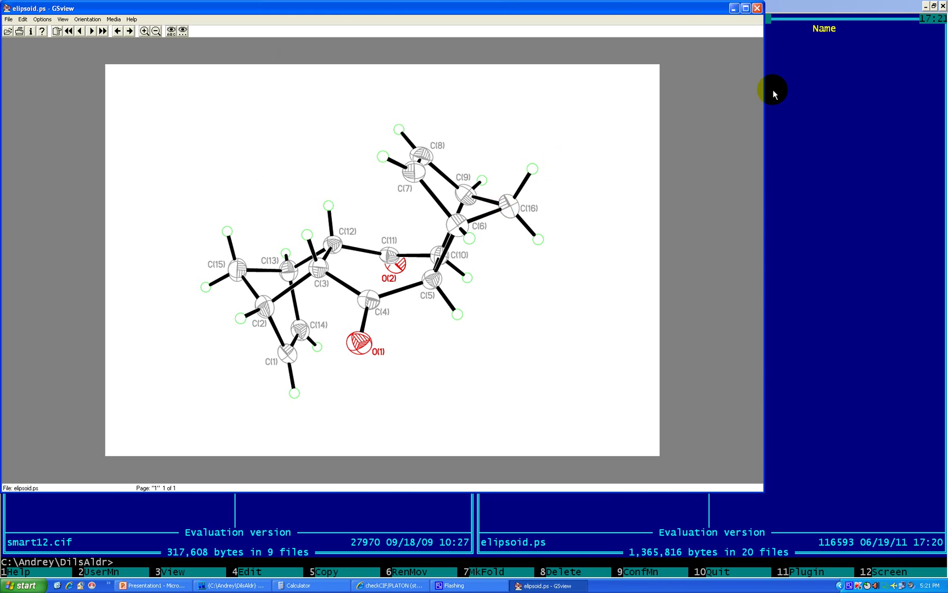
pyautogui.click(758, 9)
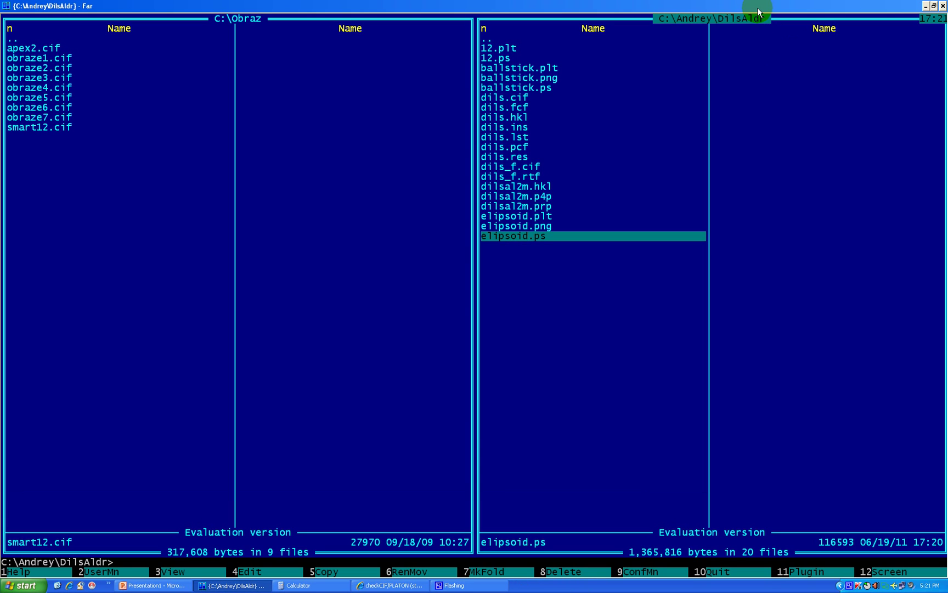
# View the converted ballstick.png image from the DilsAldr folder and close the viewer
pyautogui.doubleClick(521, 79)
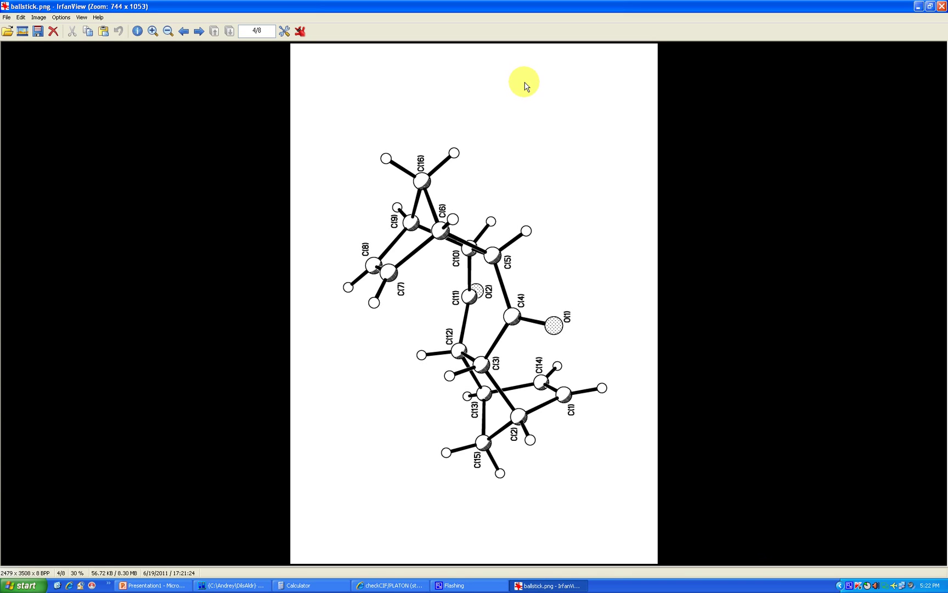
pyautogui.click(942, 7)
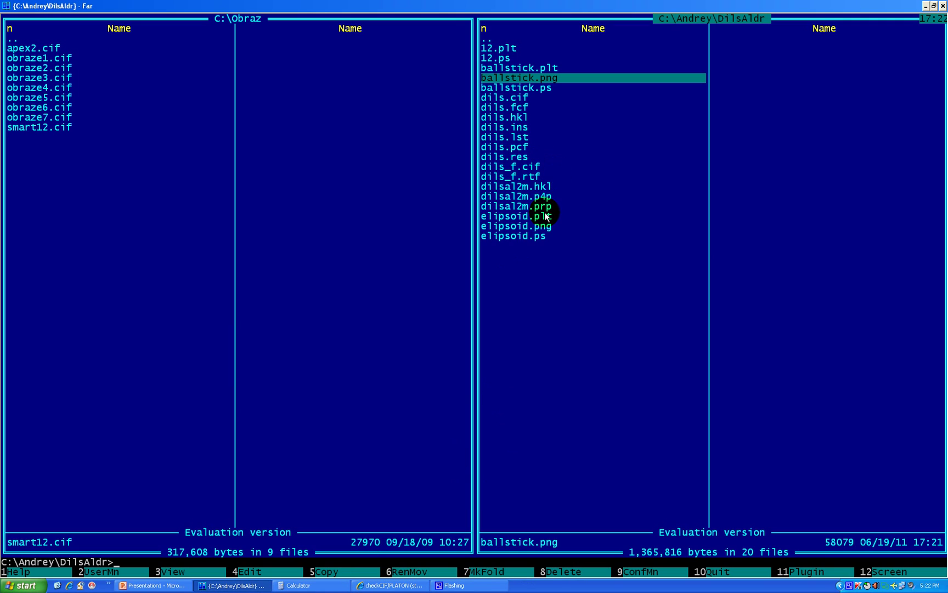
# Open dils_f.rtf from the DilsAldr folder in Word and place the cursor in the empty paragraph on the last page
pyautogui.doubleClick(533, 178)
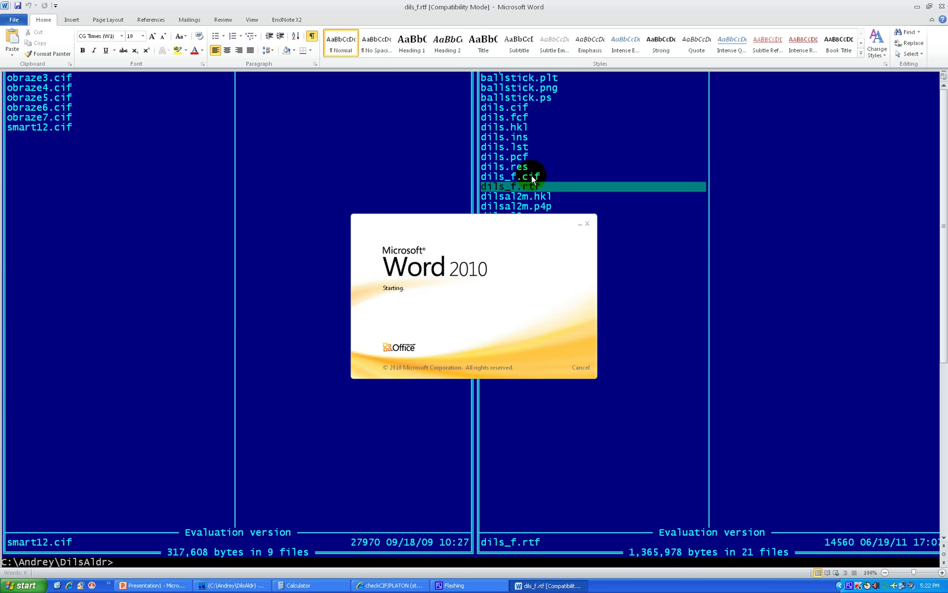
pyautogui.scroll(-20, 499, 208)
pyautogui.scroll(-20, 482, 225)
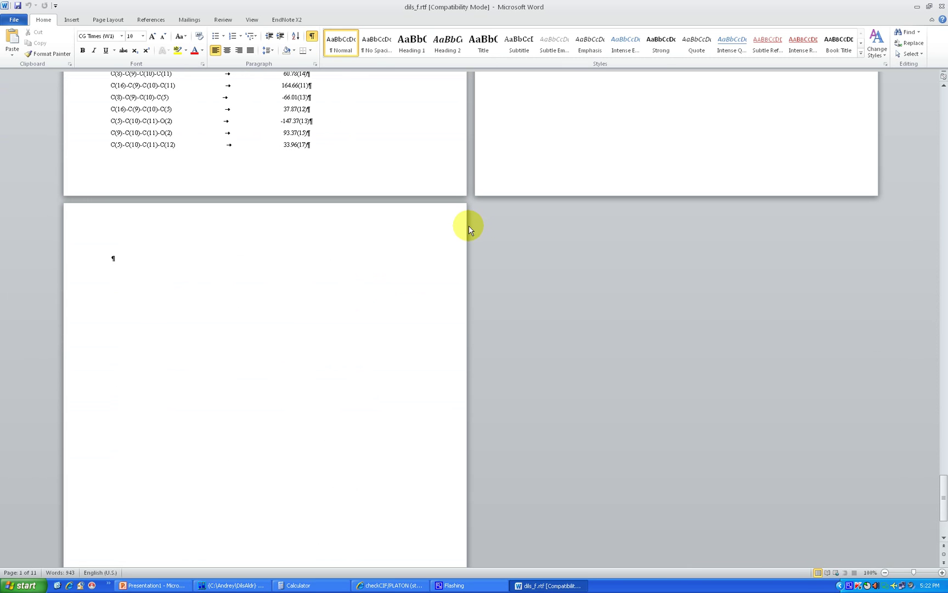
pyautogui.click(112, 256)
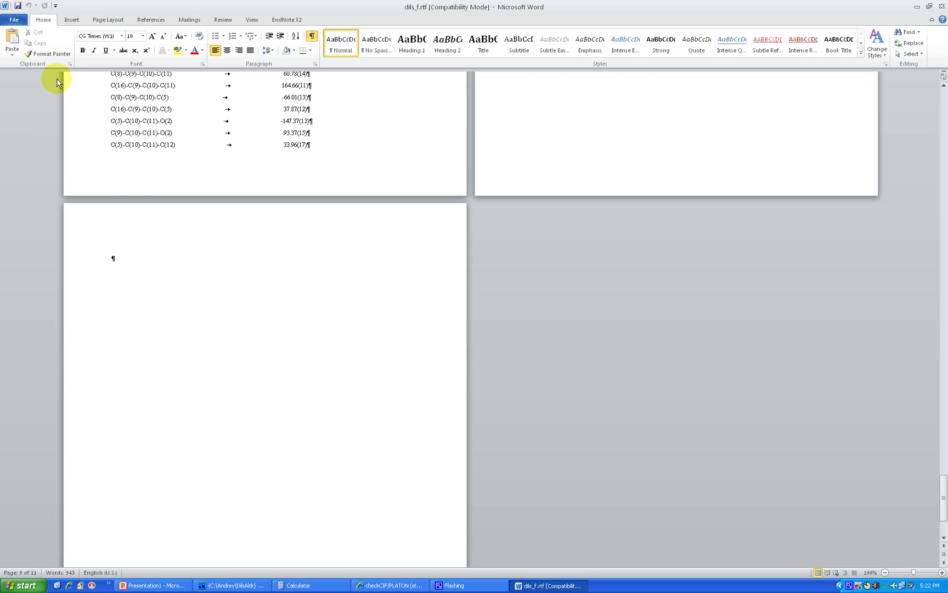
# Insert the picture ballstick.png from the DilsAldr folder on the C: drive at the cursor
pyautogui.click(71, 19)
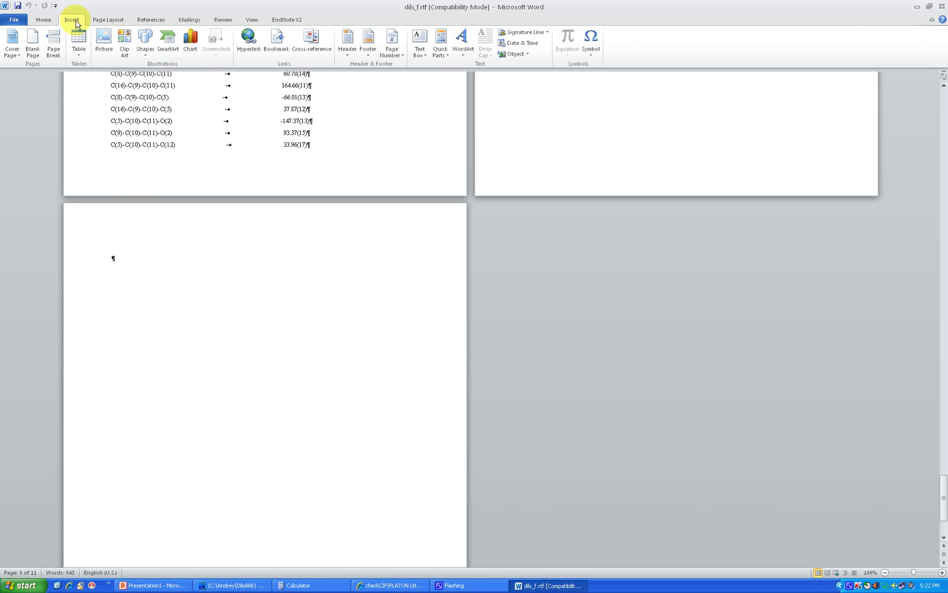
pyautogui.click(100, 43)
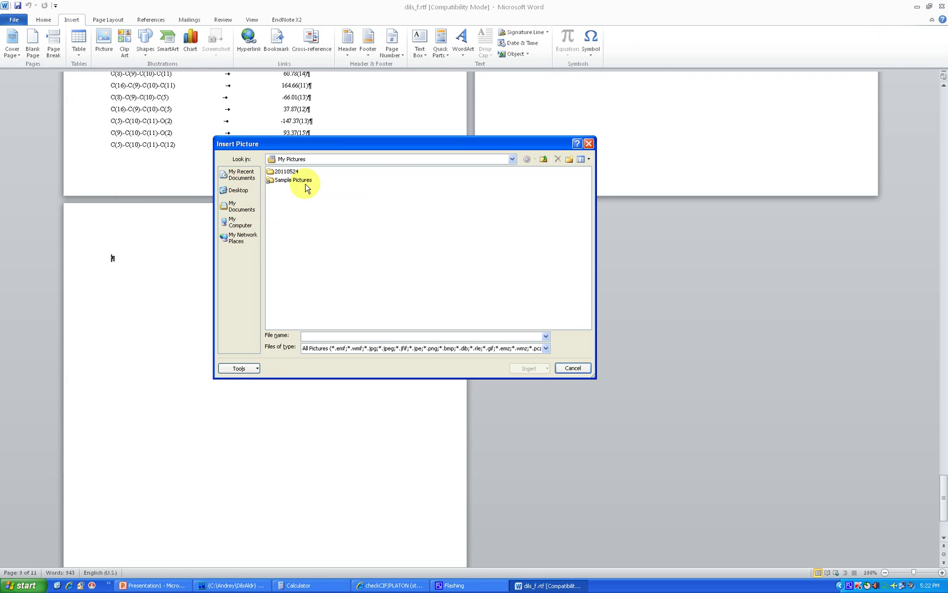
pyautogui.click(512, 158)
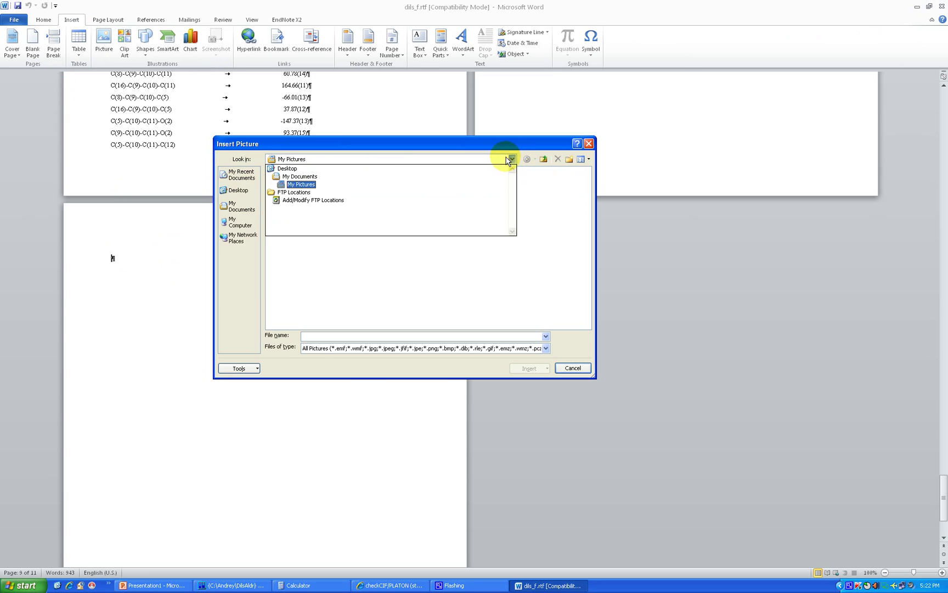
pyautogui.click(285, 170)
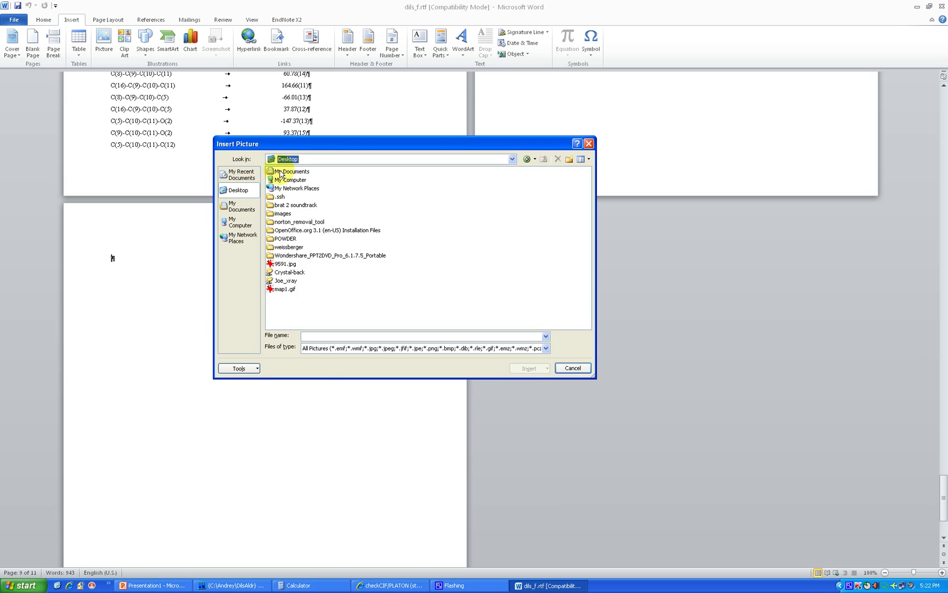
pyautogui.doubleClick(291, 184)
pyautogui.doubleClick(286, 177)
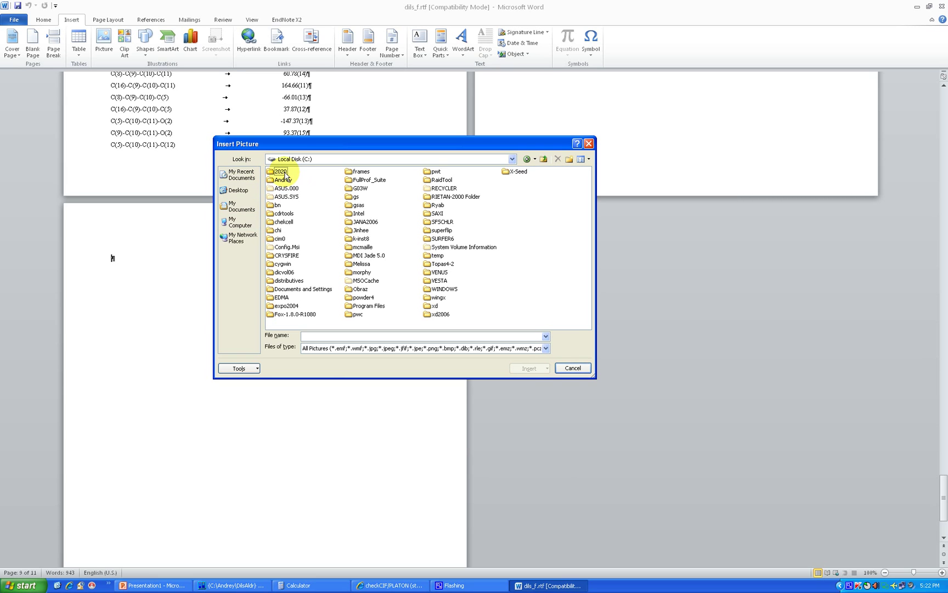
pyautogui.click(285, 181)
pyautogui.doubleClick(287, 183)
pyautogui.click(296, 180)
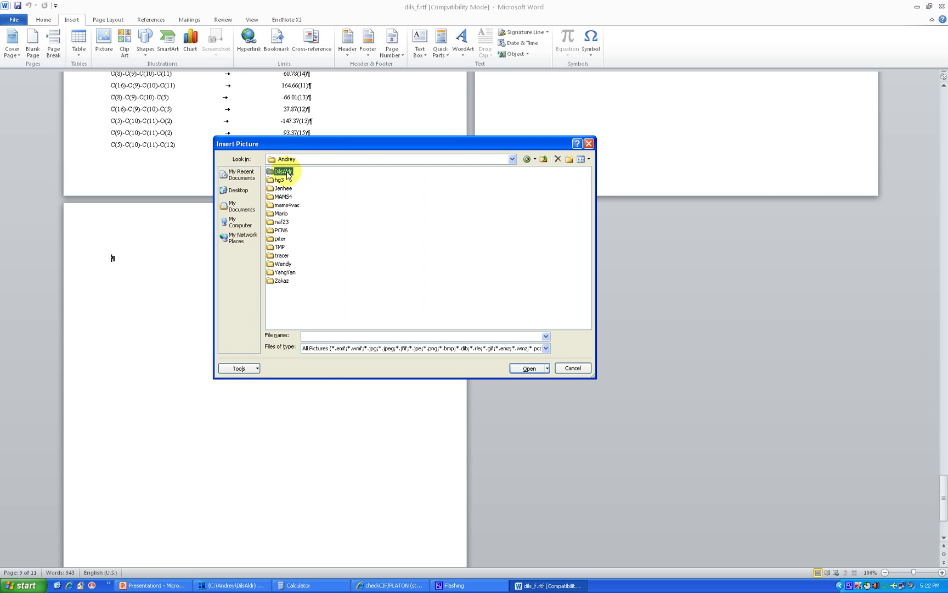
pyautogui.doubleClick(296, 180)
pyautogui.click(295, 189)
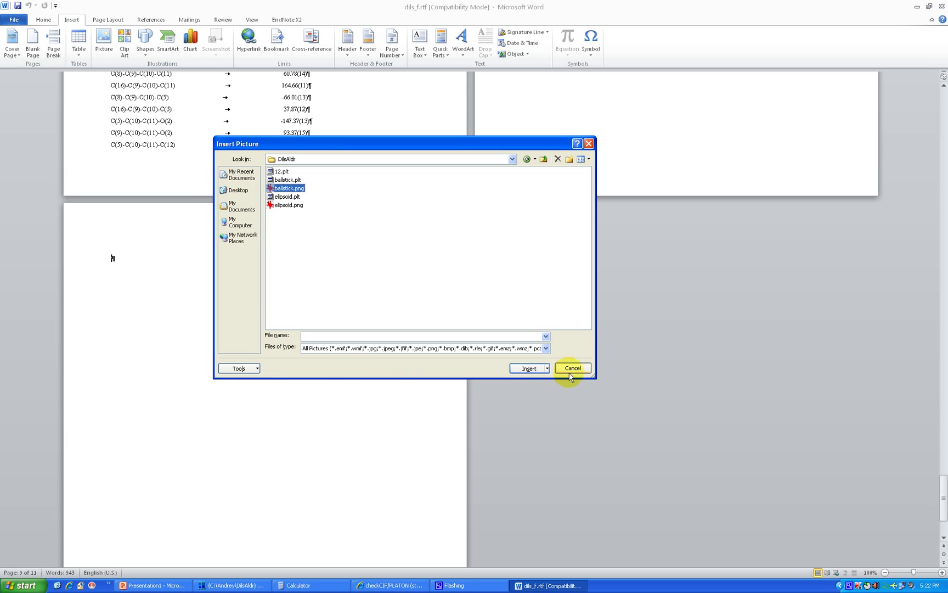
pyautogui.click(528, 368)
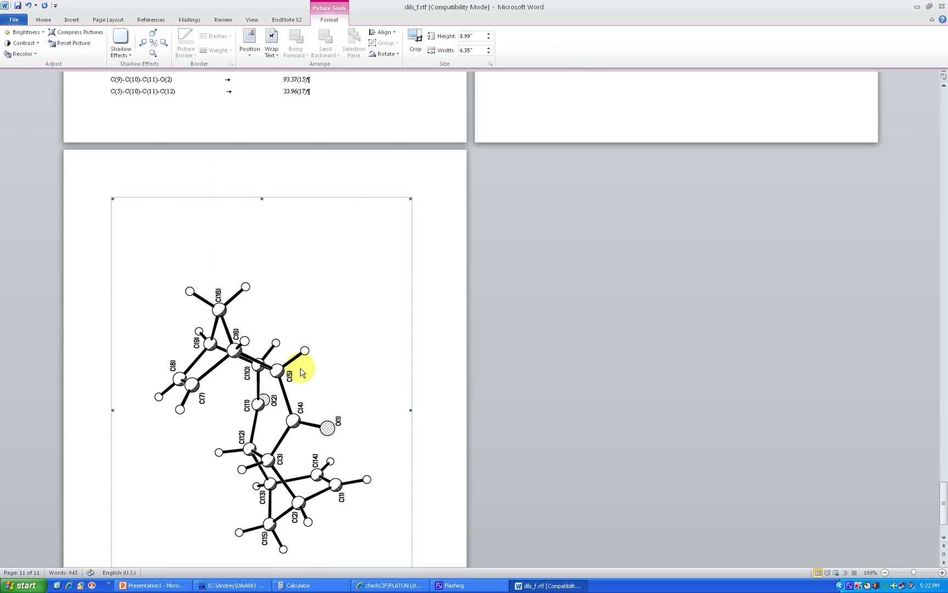
# Add an empty paragraph after the inserted ball-and-stick picture to start a new page
pyautogui.click(345, 392)
pyautogui.scroll(-3, 351, 401)
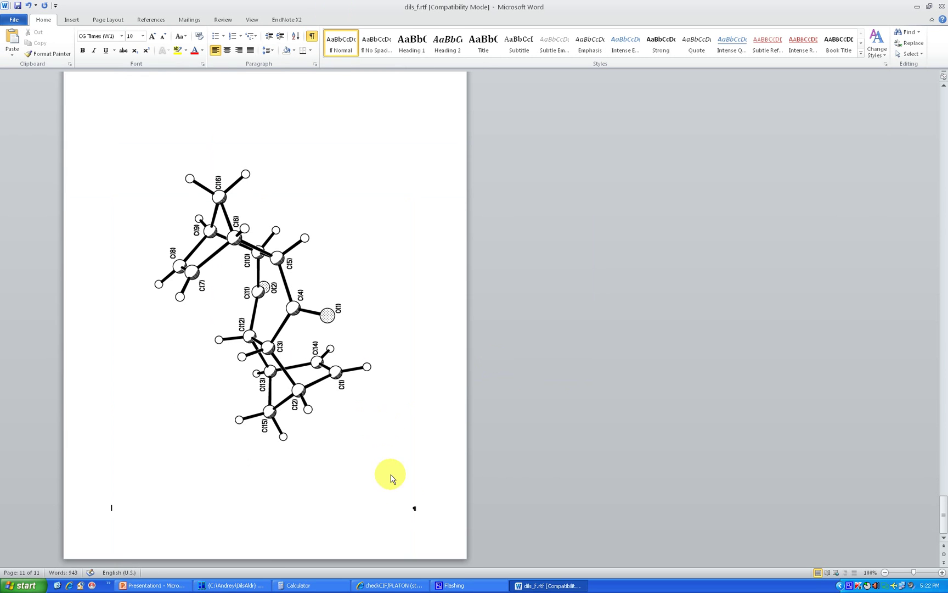
pyautogui.press('Return')
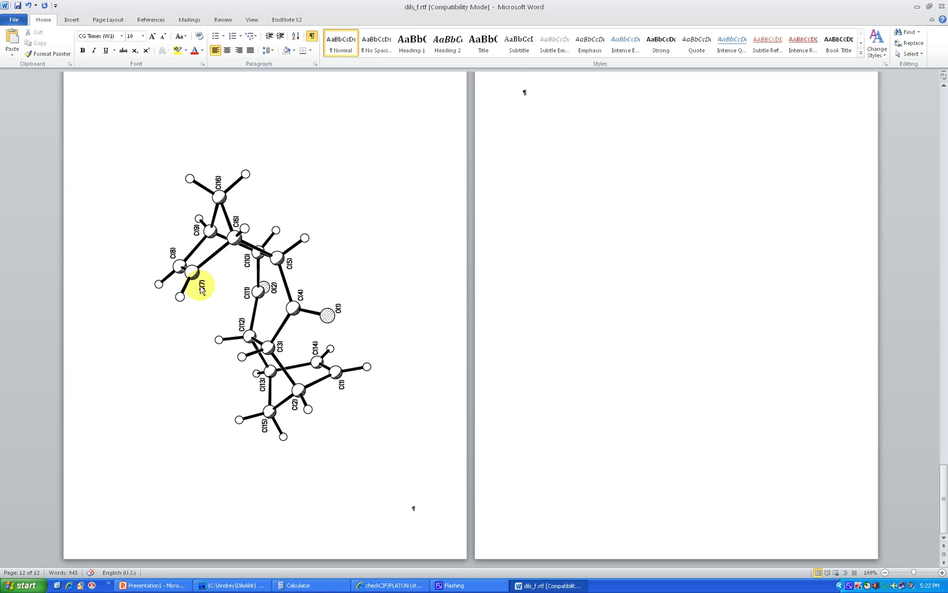
# Replace the selected ball-and-stick picture with elipsoid.png from the DilsAldr folder
pyautogui.click(216, 281)
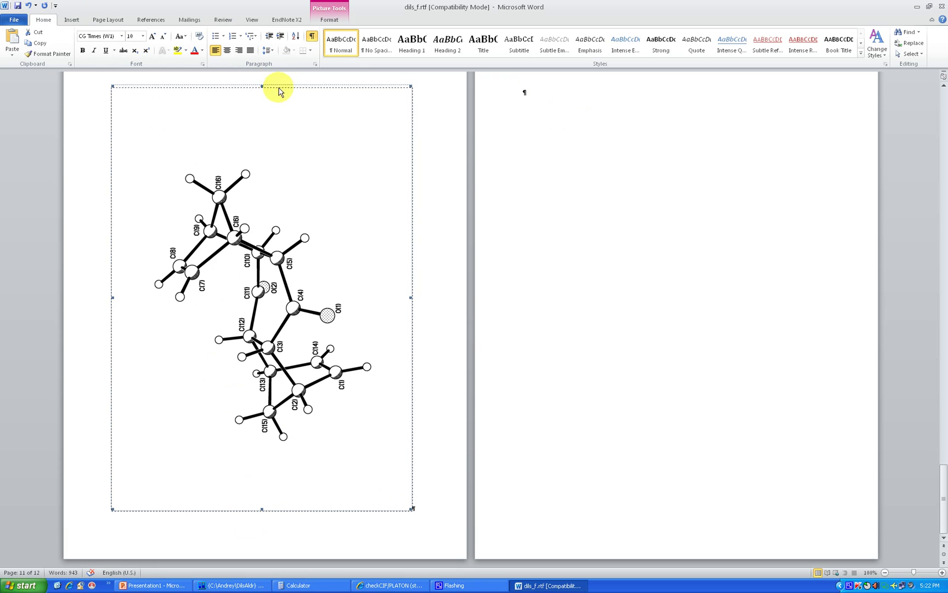
pyautogui.click(71, 19)
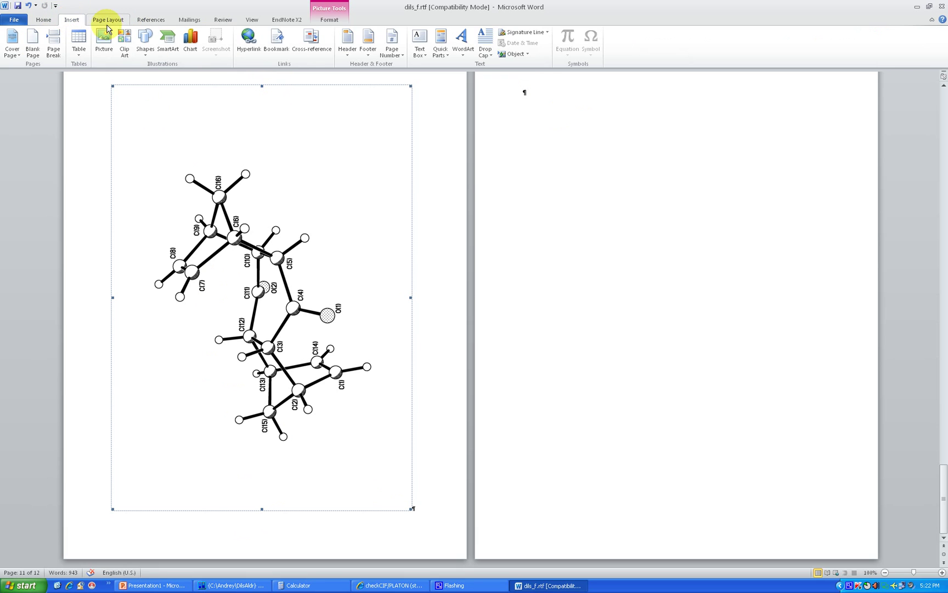
pyautogui.click(102, 49)
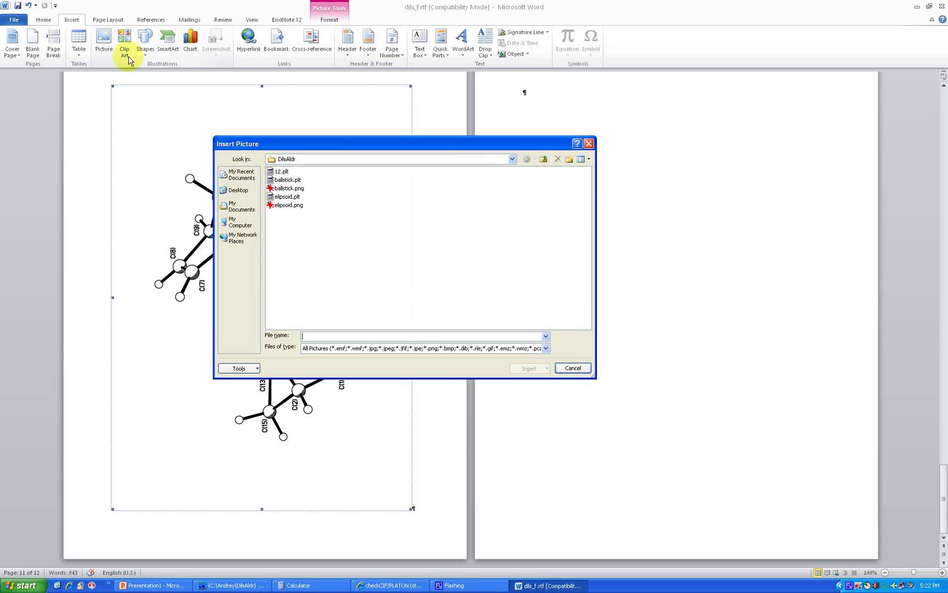
pyautogui.doubleClick(289, 208)
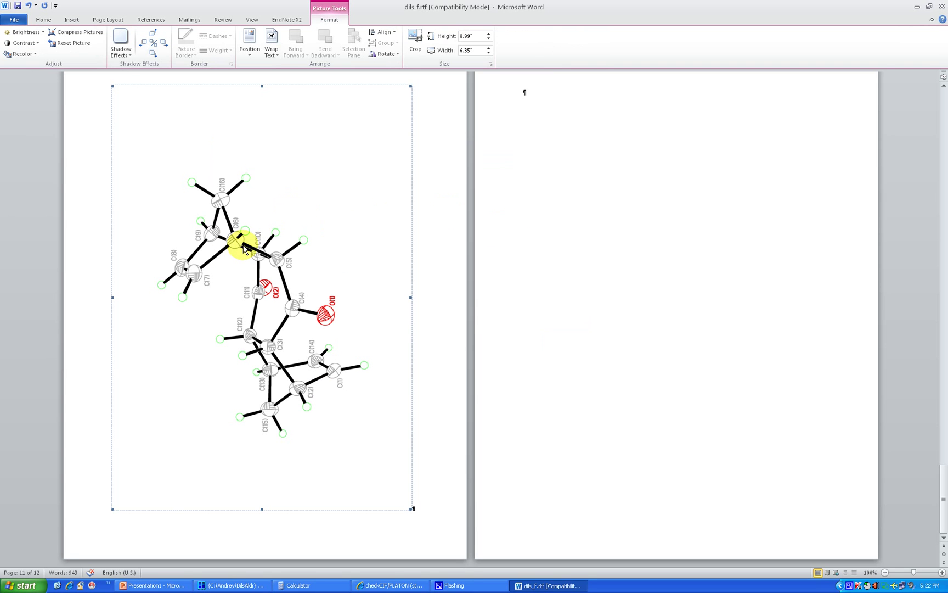
# Insert ballstick.png from the DilsAldr folder on the empty page after the ellipsoid picture and deselect it
pyautogui.click(576, 233)
pyautogui.click(72, 19)
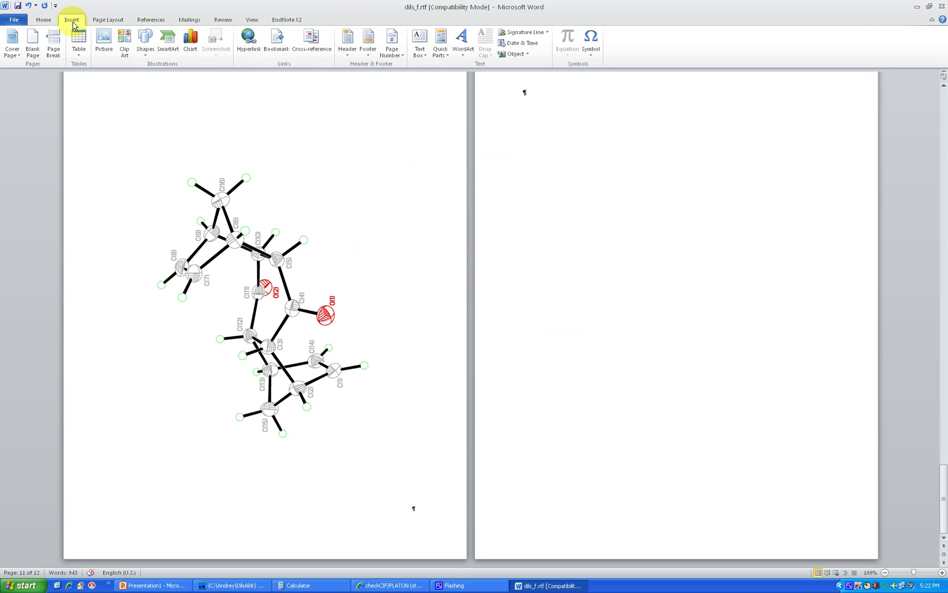
pyautogui.click(103, 38)
pyautogui.click(290, 188)
pyautogui.doubleClick(291, 190)
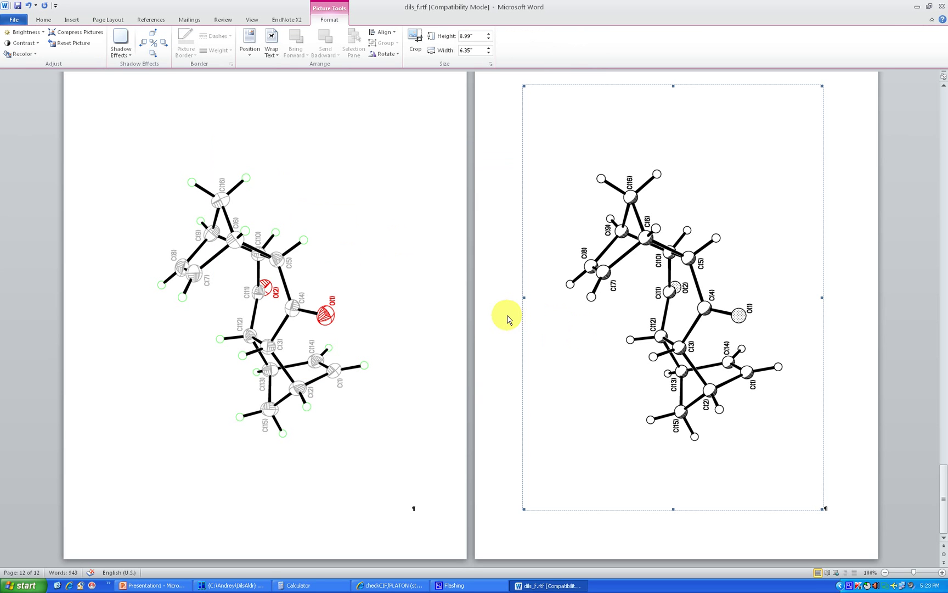
pyautogui.click(512, 317)
pyautogui.click(862, 237)
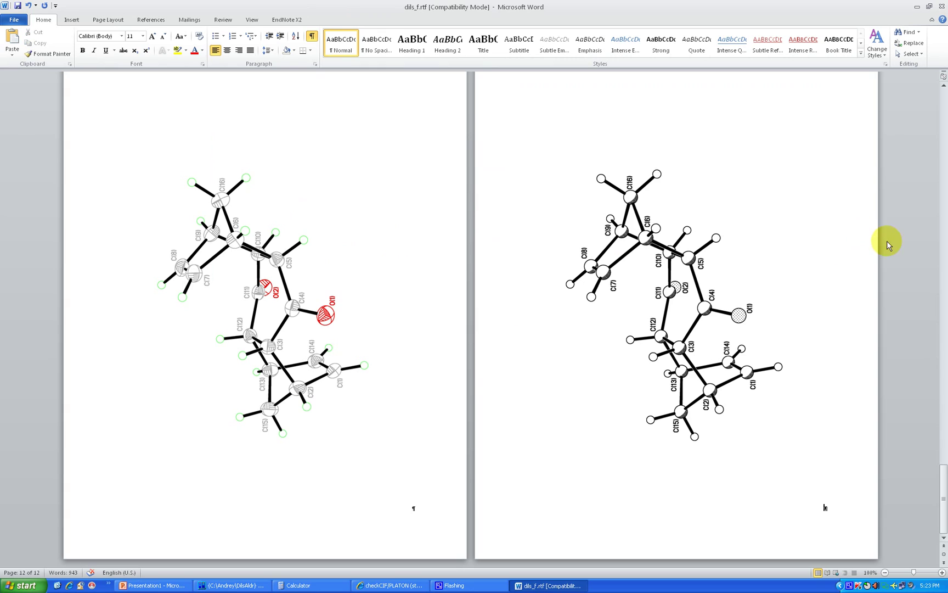